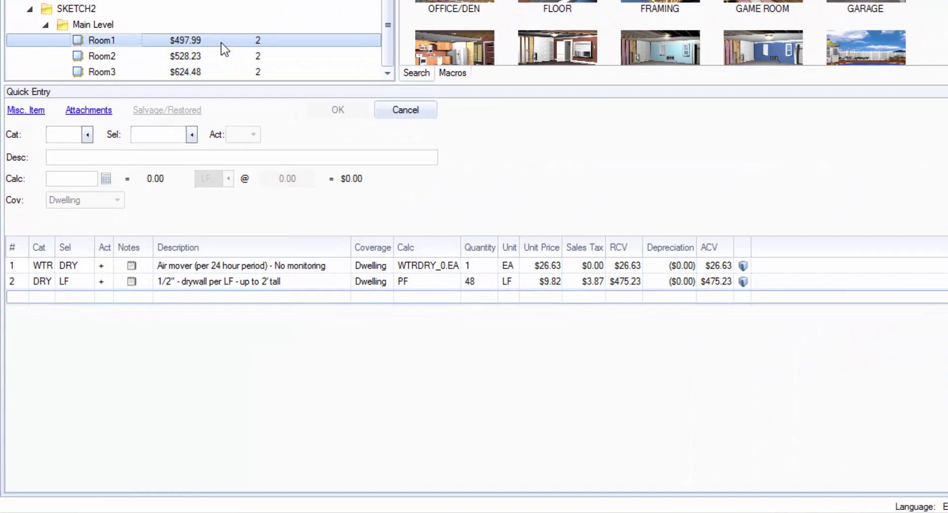
# Review the line items of Room1, Room2 and Room3, and select all three rooms together for a combined item list
pyautogui.click(121, 58)
pyautogui.click(116, 70)
pyautogui.click(130, 40)
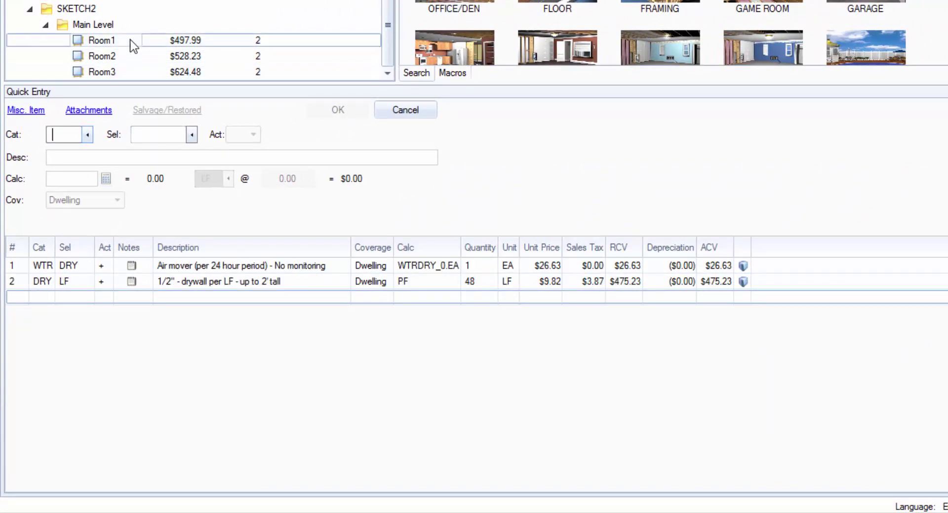
pyautogui.click(138, 60)
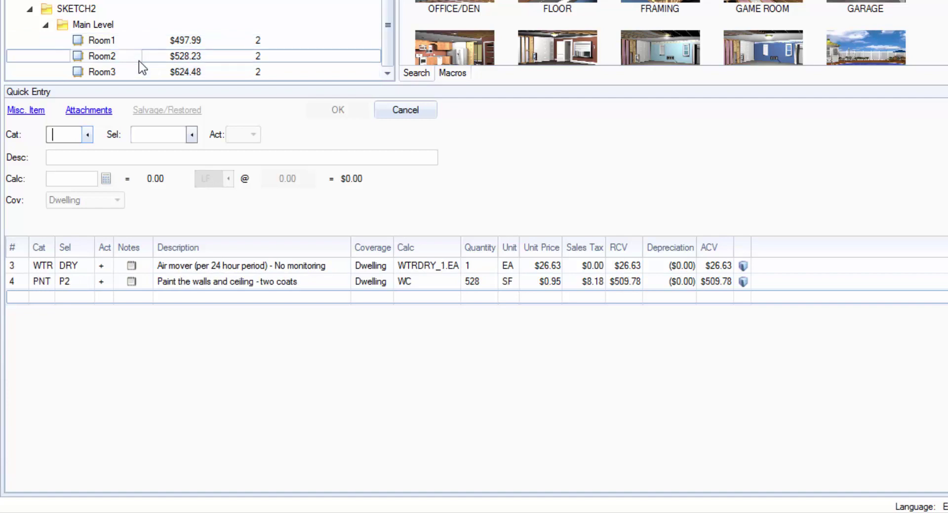
pyautogui.click(129, 74)
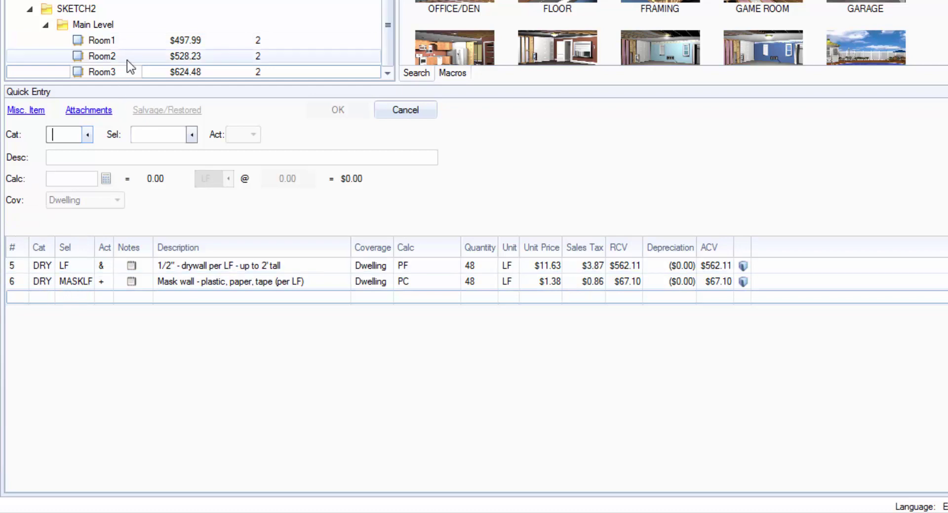
pyautogui.click(127, 58)
pyautogui.click(132, 42)
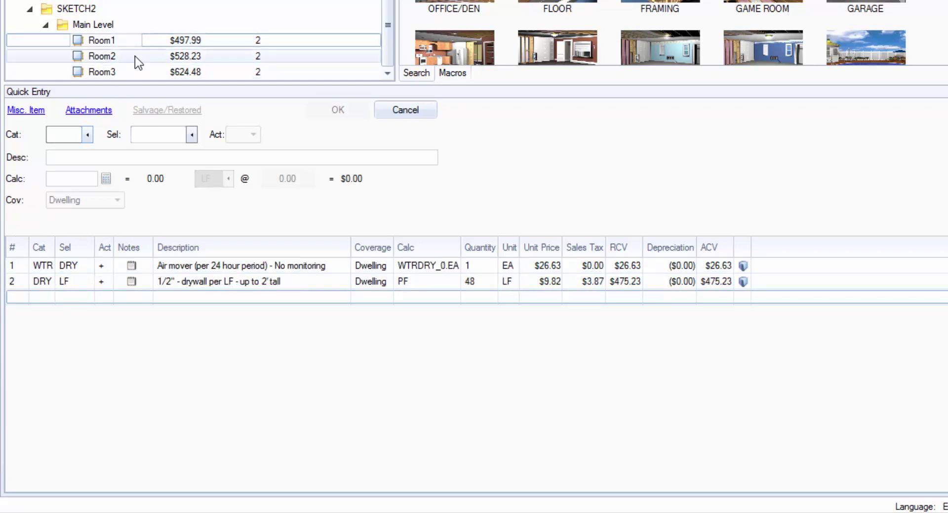
pyautogui.keyDown('shift'); pyautogui.click(113, 72); pyautogui.keyUp('shift')
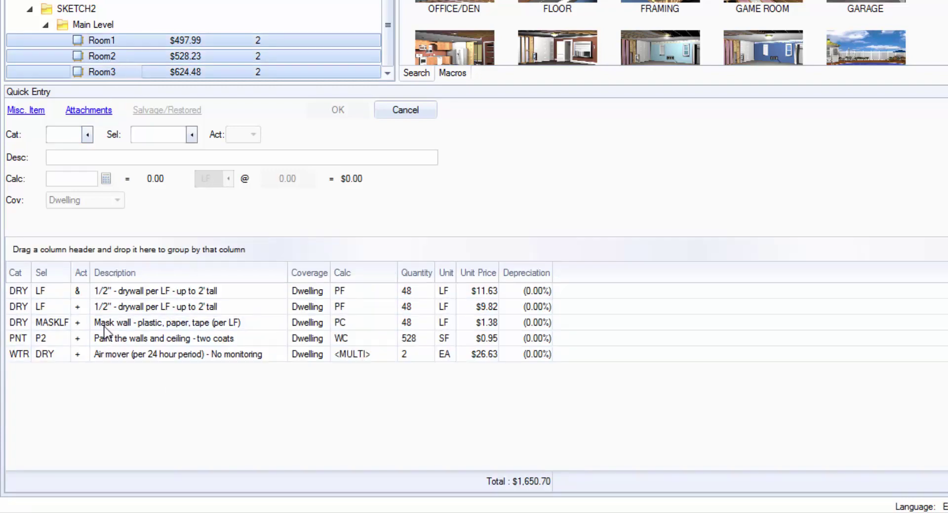
# Compare the two drywall LF items and examine the remove and replace price breakdowns of the "&" activity item
pyautogui.click(22, 308)
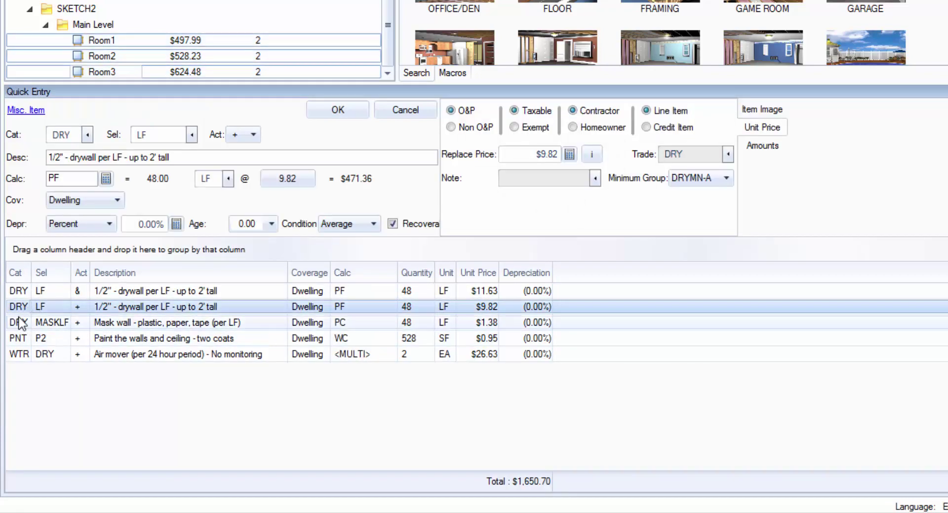
pyautogui.click(20, 293)
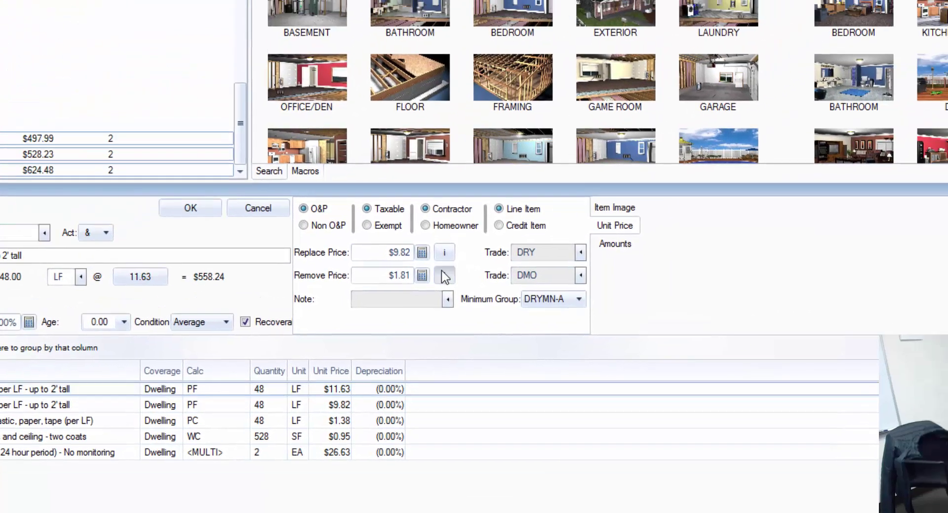
pyautogui.click(445, 276)
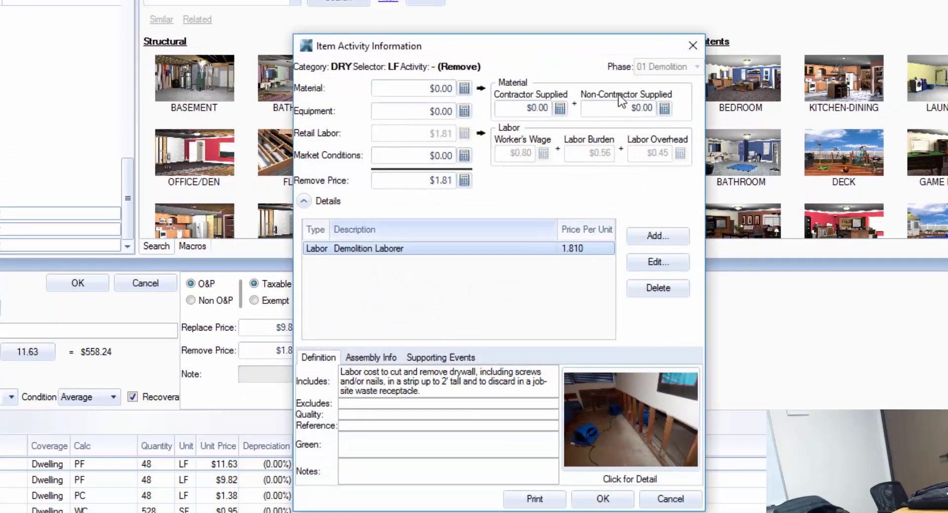
pyautogui.click(691, 46)
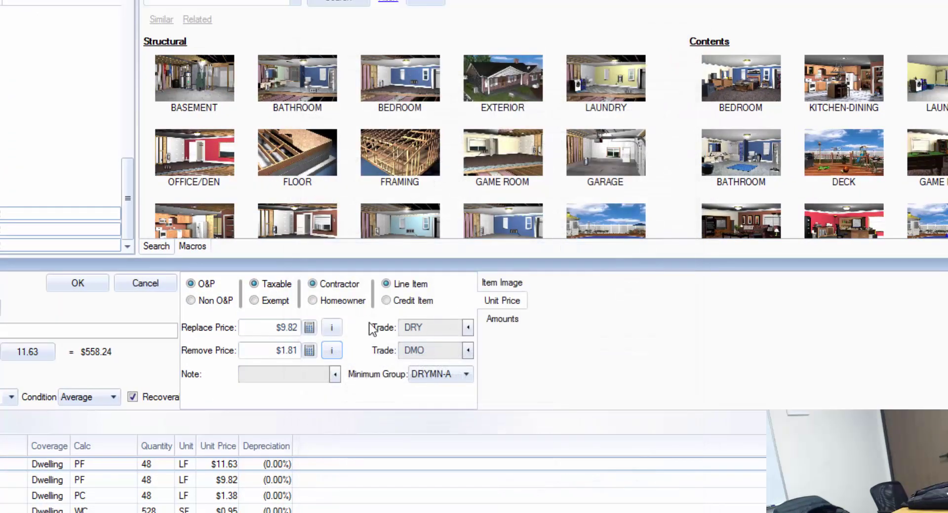
pyautogui.click(333, 328)
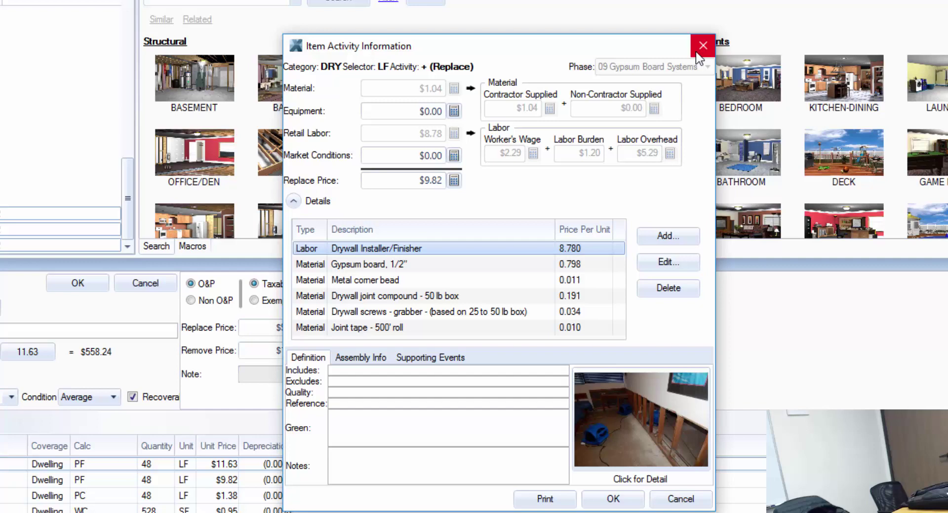
pyautogui.click(700, 45)
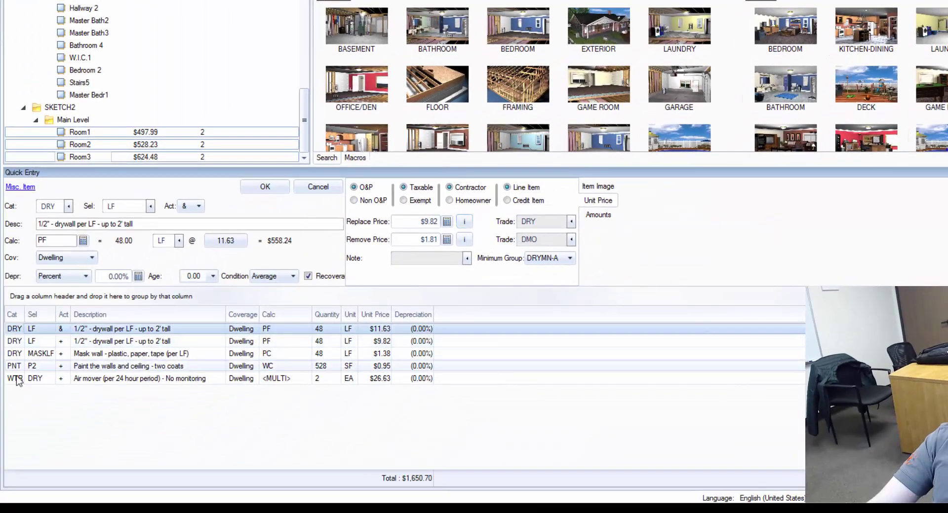
pyautogui.rightClick(20, 331)
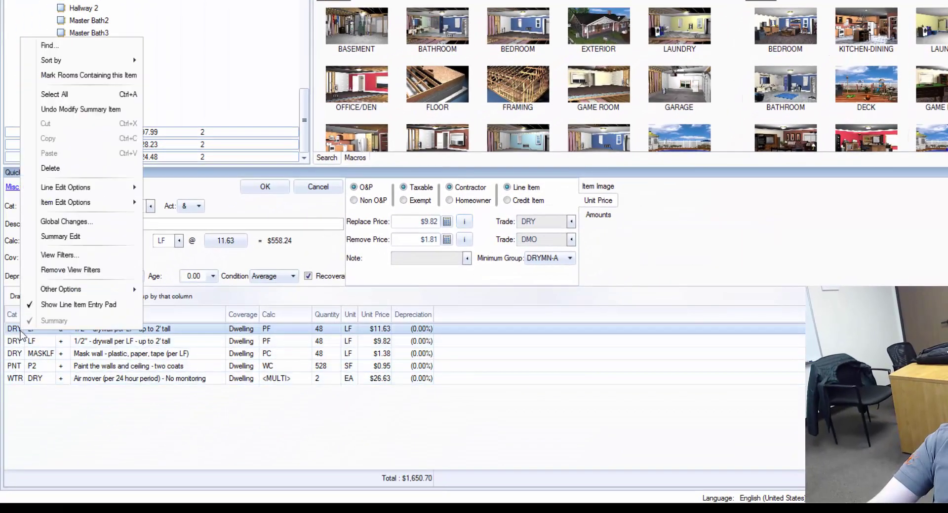
pyautogui.click(79, 222)
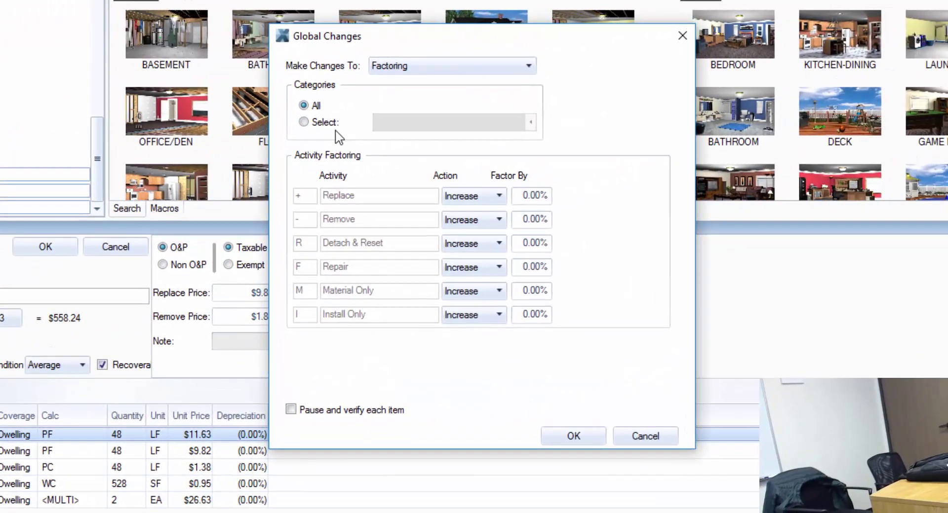
pyautogui.click(304, 123)
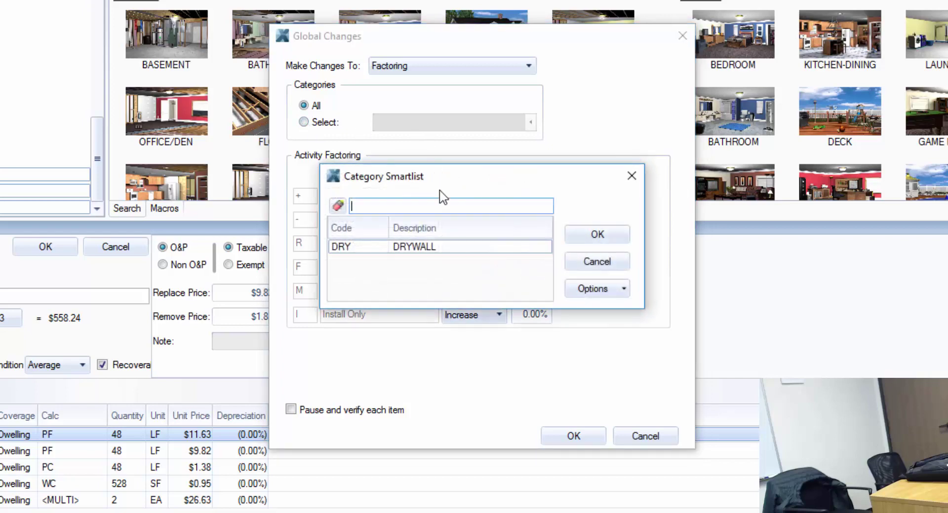
pyautogui.click(613, 264)
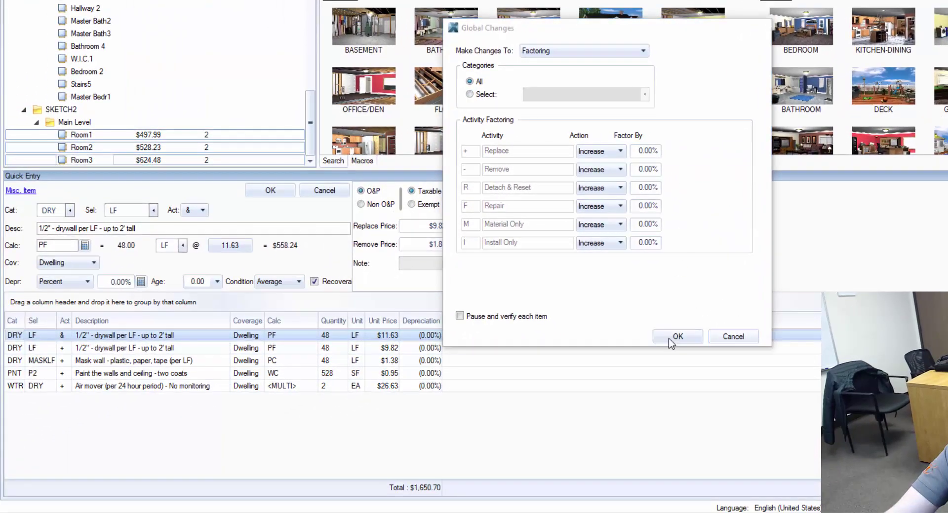
pyautogui.click(672, 337)
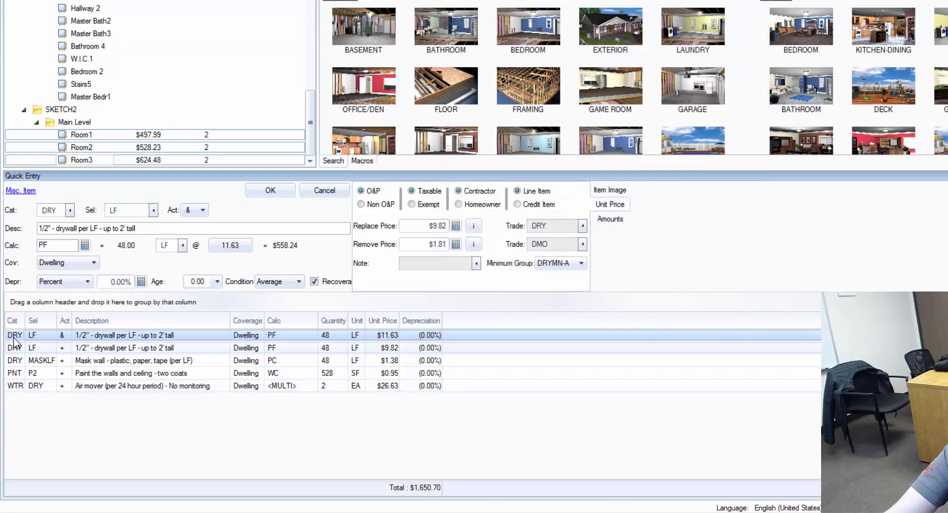
# Select every line item in the combined list and start Global Changes for them with Factoring as the change type
pyautogui.keyDown('shift'); pyautogui.click(15, 388); pyautogui.keyUp('shift')
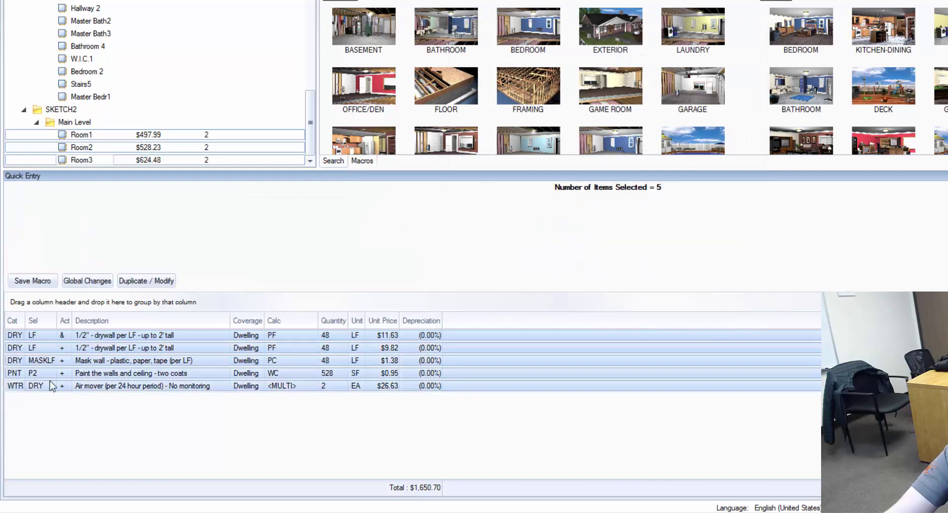
pyautogui.rightClick(16, 337)
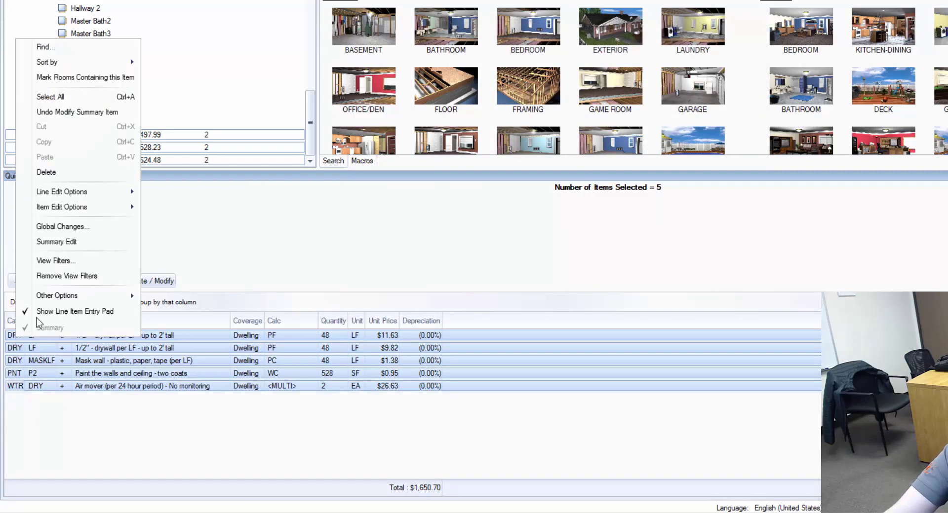
pyautogui.click(84, 228)
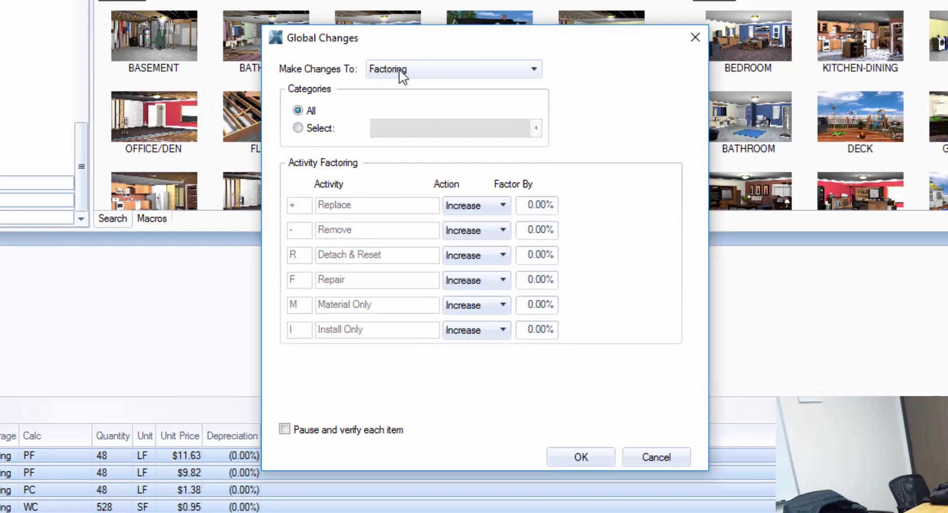
pyautogui.click(402, 71)
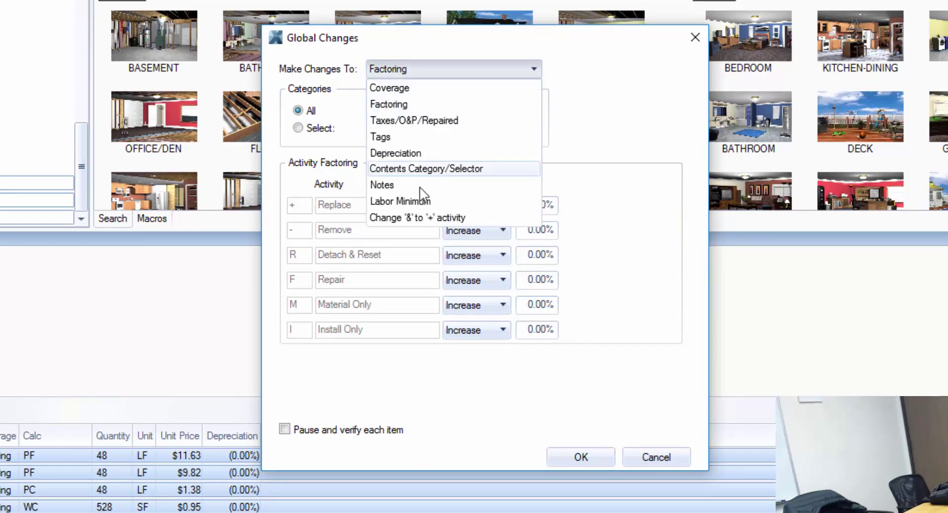
pyautogui.click(420, 106)
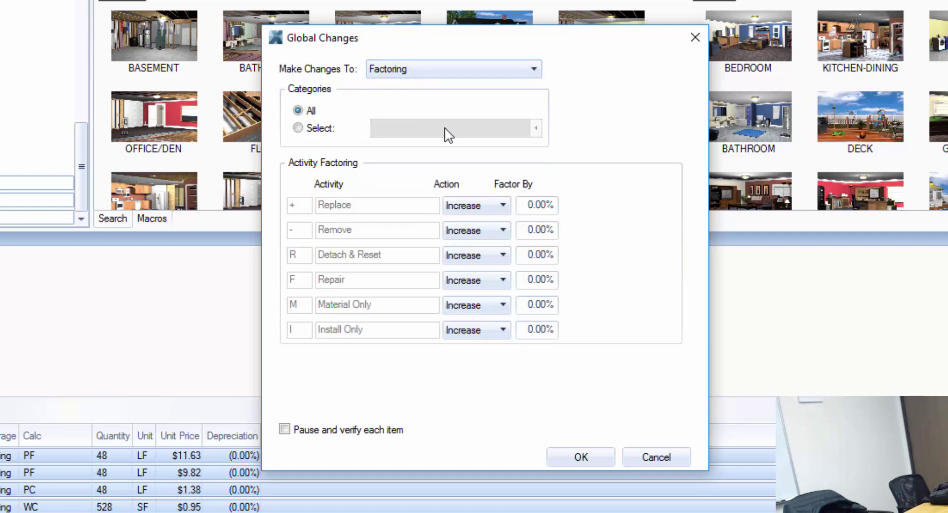
pyautogui.click(299, 128)
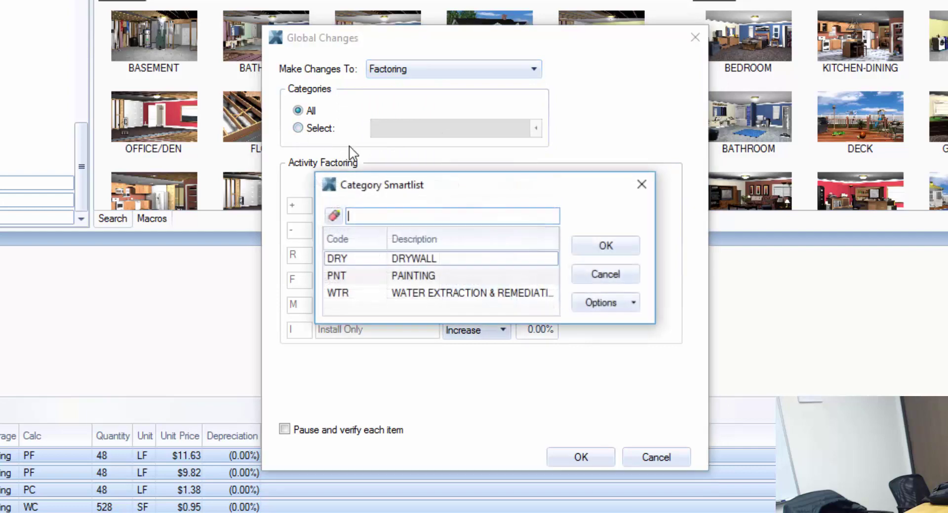
pyautogui.click(363, 261)
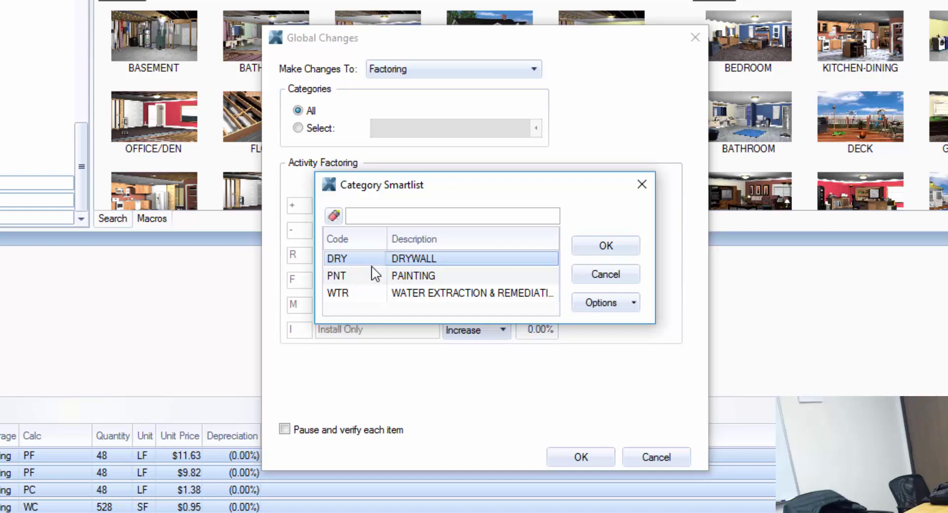
pyautogui.click(645, 184)
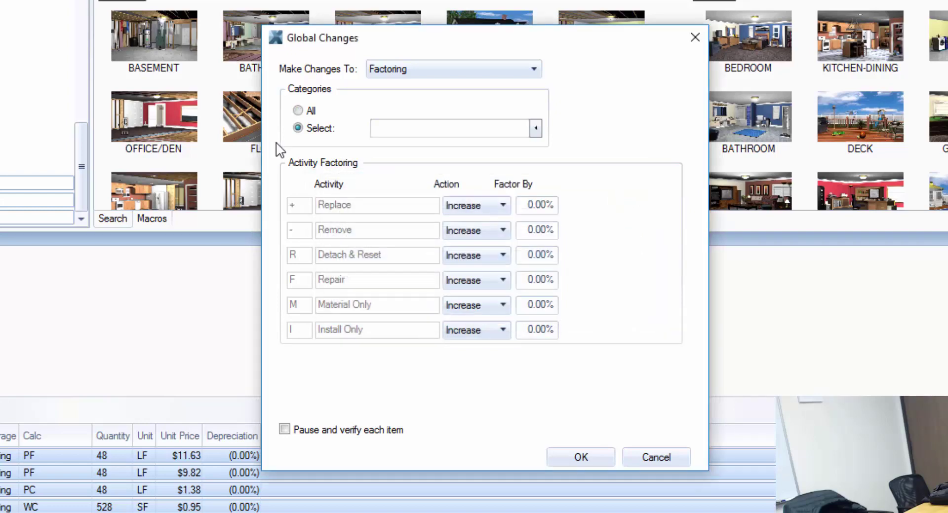
pyautogui.click(298, 111)
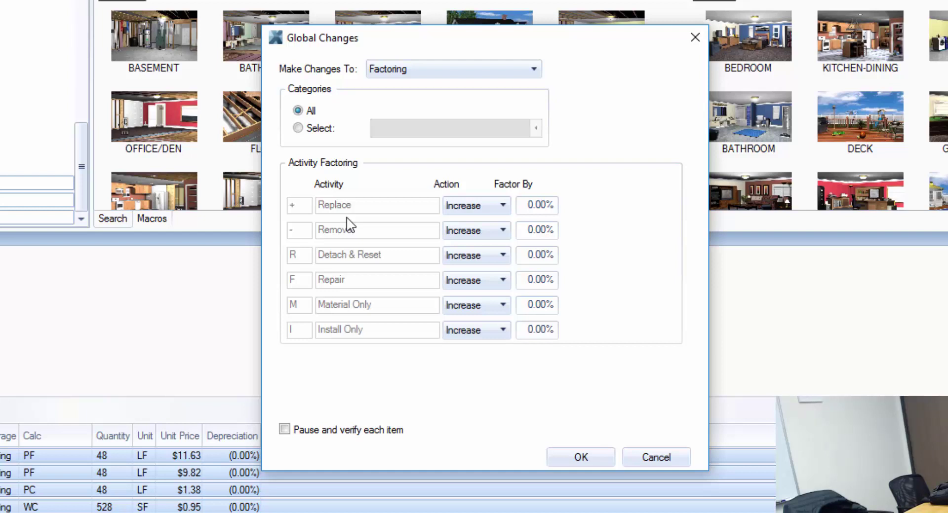
# Increase the Replace activity by 20% across all categories and apply the global change to the selected items
pyautogui.click(526, 212)
pyautogui.write('20')
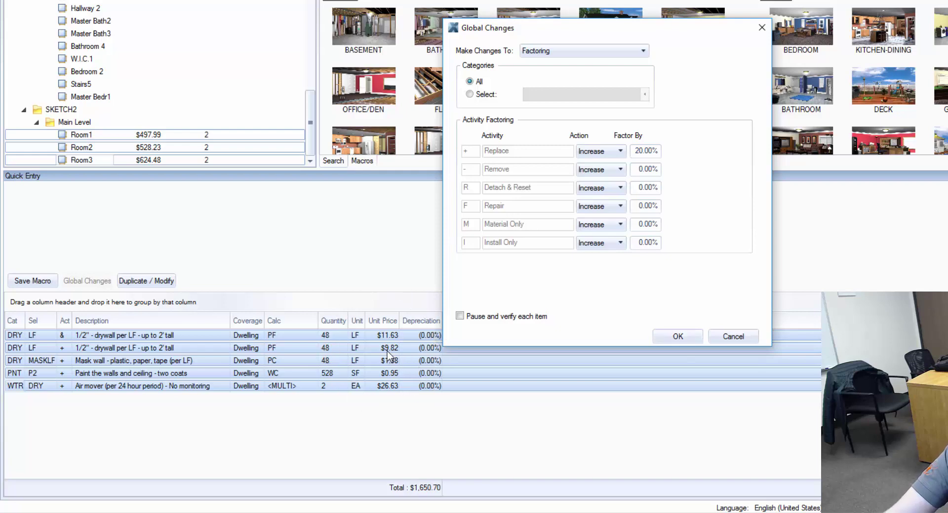
pyautogui.click(675, 337)
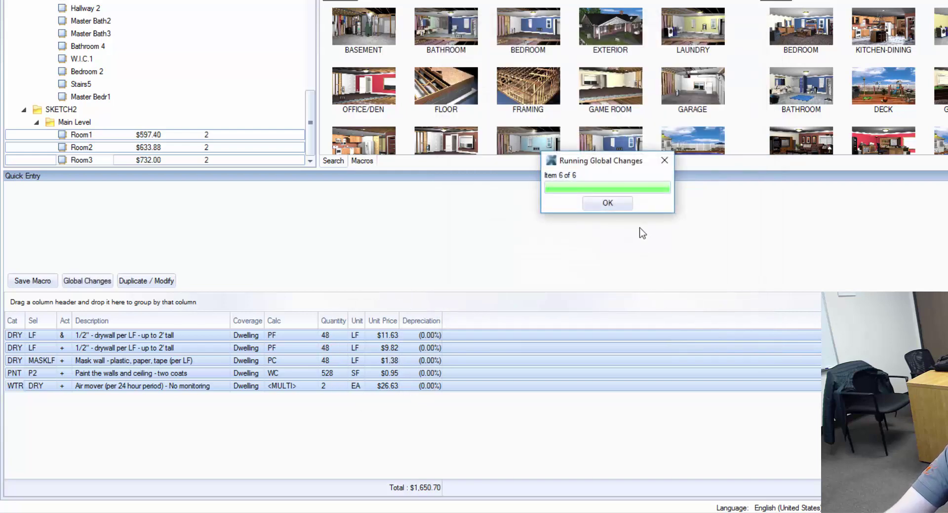
pyautogui.click(608, 203)
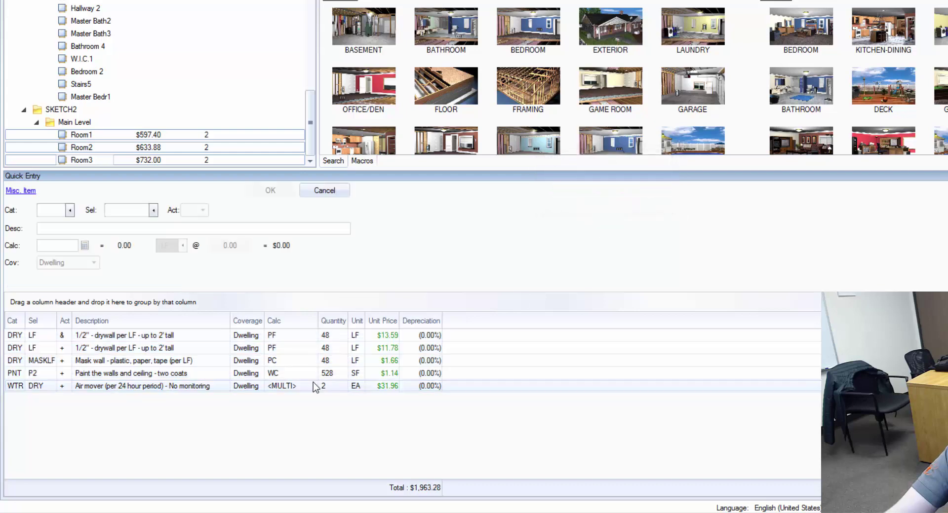
# Examine the replace price breakdown of the "&" activity drywall item, checking its Market Conditions amount
pyautogui.click(18, 336)
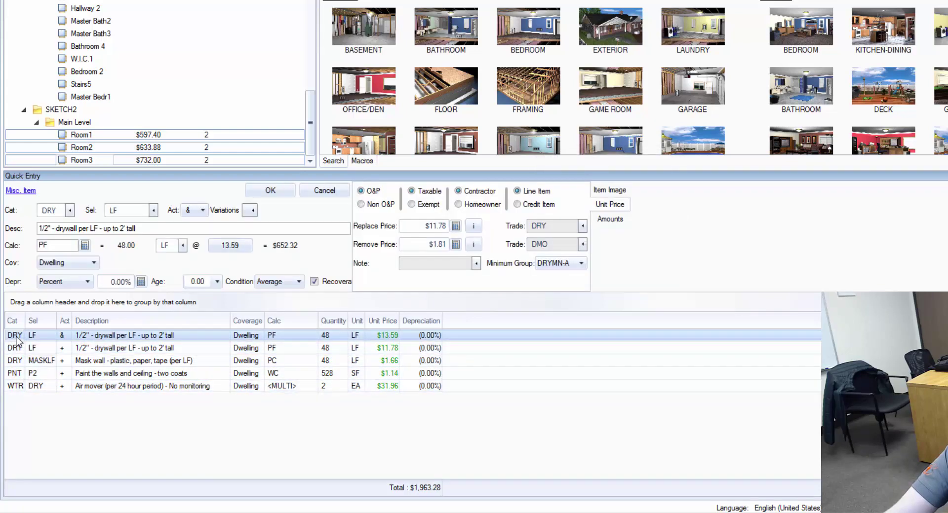
pyautogui.click(473, 226)
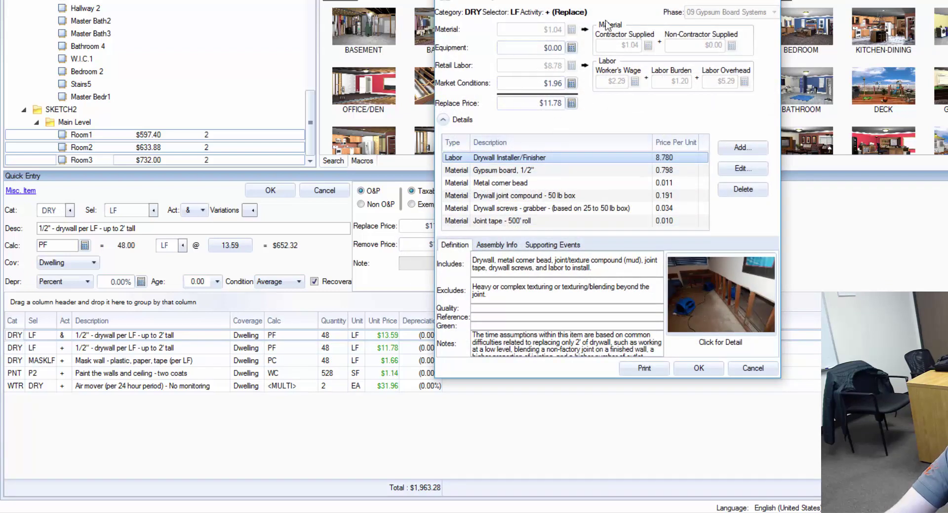
pyautogui.click(555, 86)
pyautogui.click(555, 86)
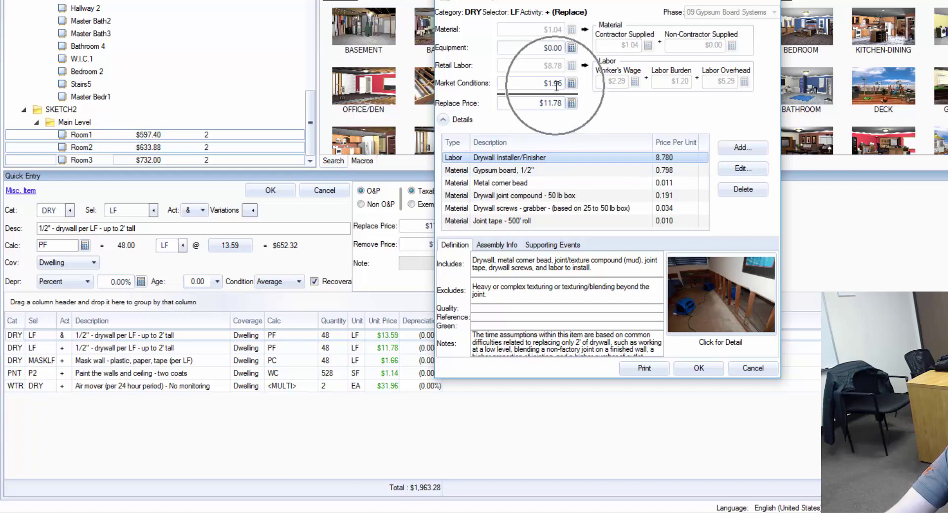
pyautogui.click(773, 4)
# Examine the replace price breakdown of the replace-only drywall LF item
pyautogui.click(202, 349)
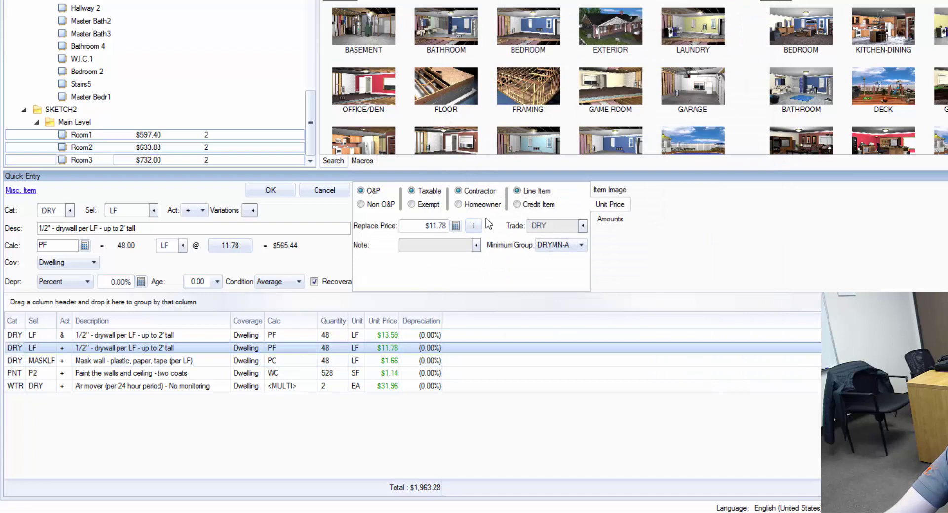
pyautogui.click(473, 225)
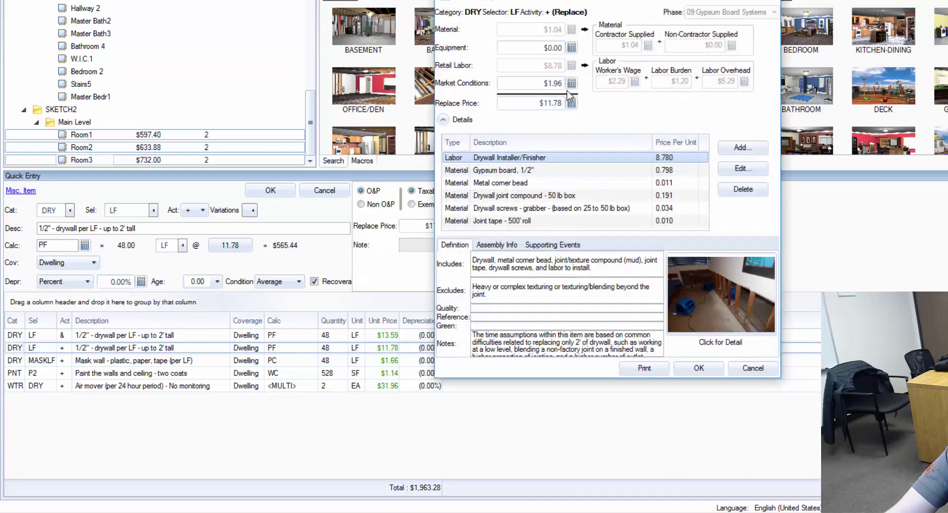
pyautogui.click(773, 4)
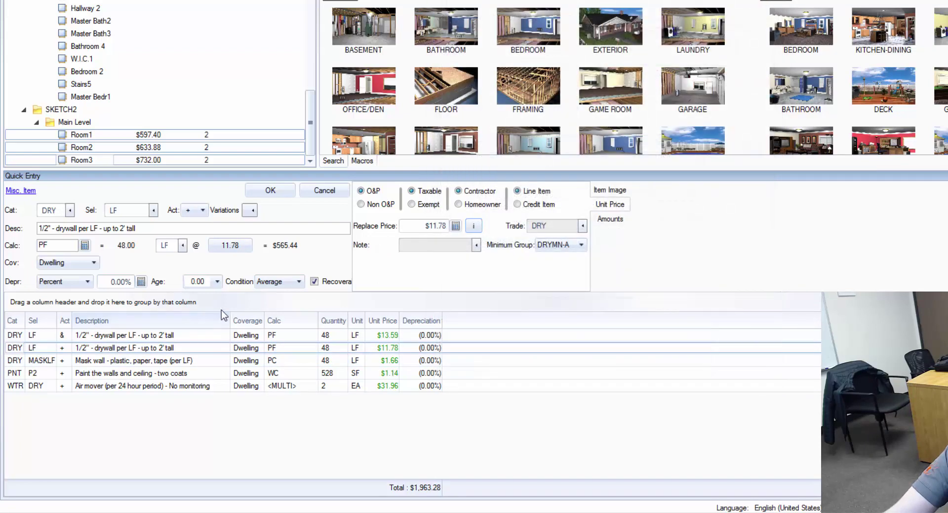
# Select the "&" activity drywall item again to compare its replace and remove prices
pyautogui.click(7, 336)
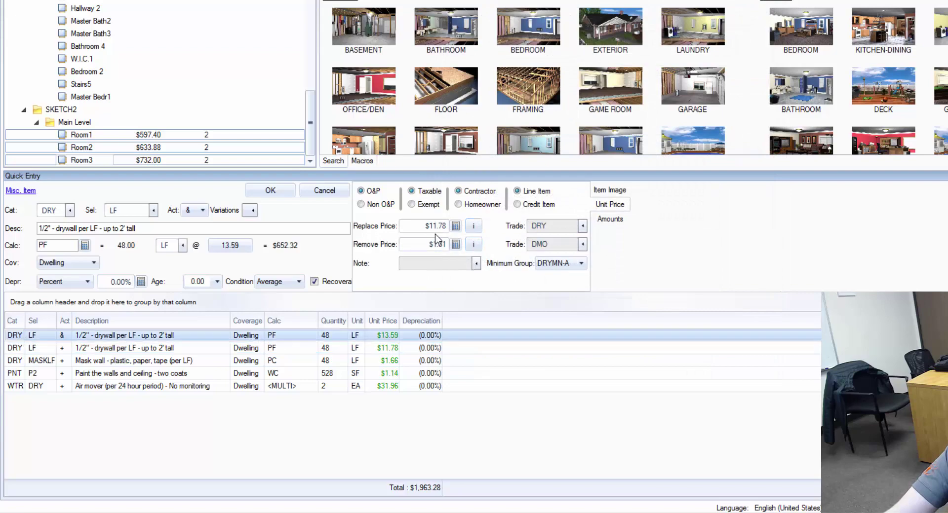